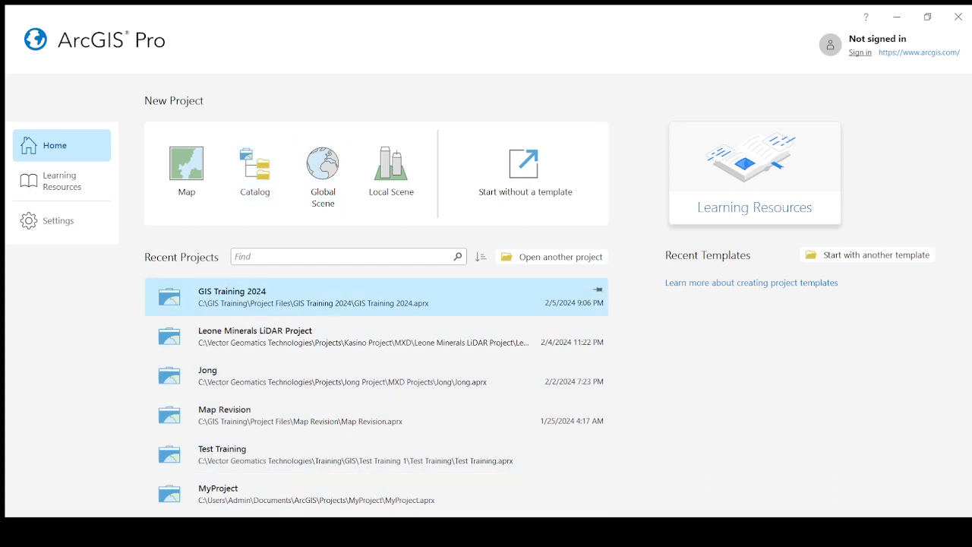
# Step: Open the GIS Training 2024 project and adjust the split between the map and the Road Network table around Lago Junction
pyautogui.click(312, 300)
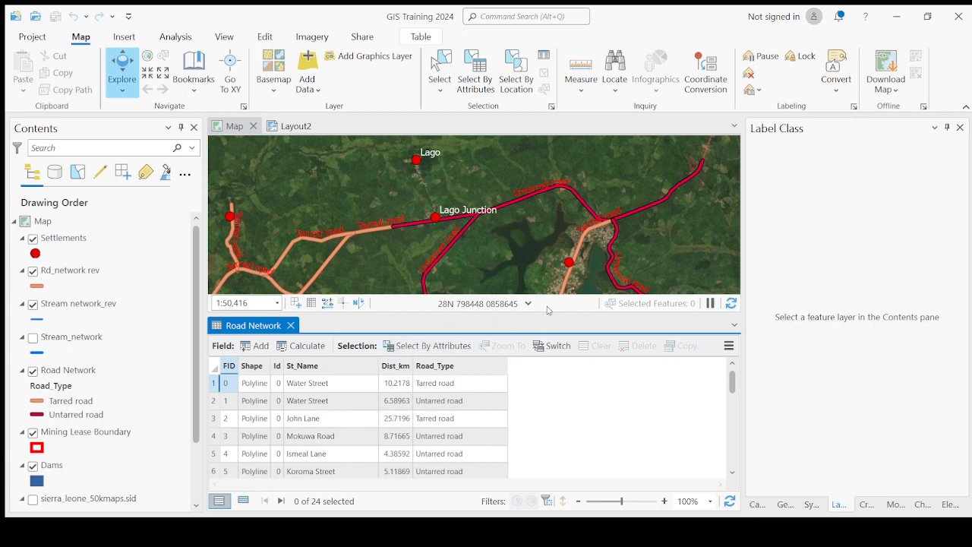
pyautogui.moveTo(544, 316); pyautogui.dragTo(548, 381)
pyautogui.moveTo(467, 301); pyautogui.dragTo(505, 265)
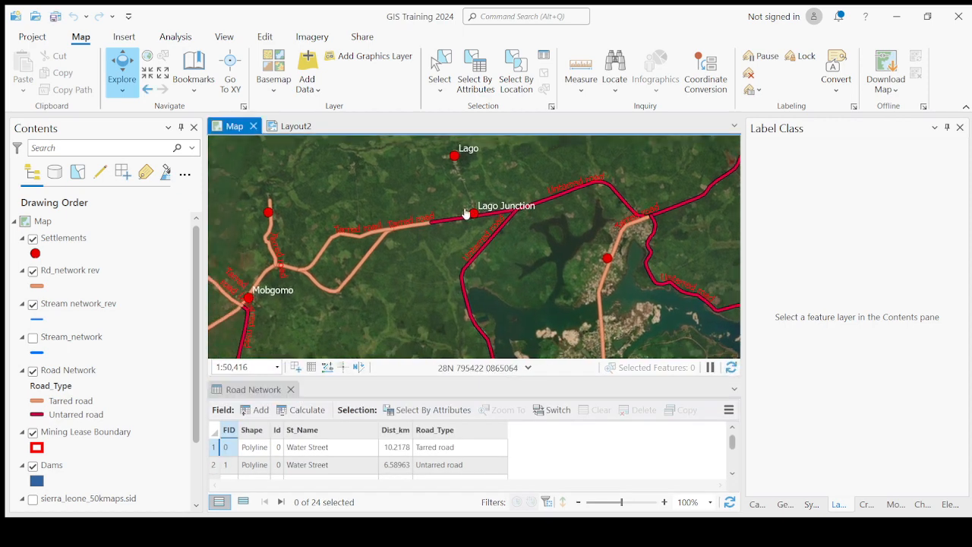
pyautogui.scroll(2, 466, 213)
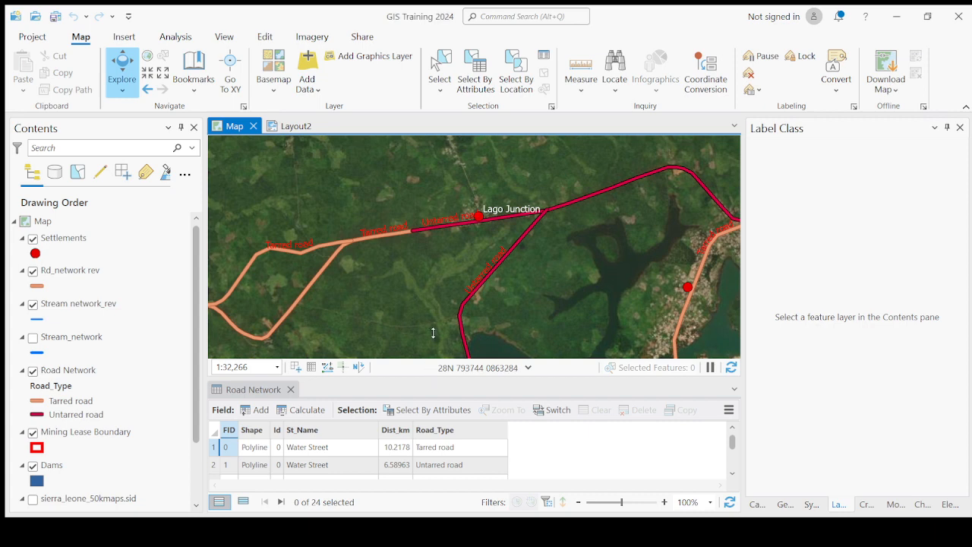
pyautogui.moveTo(433, 332); pyautogui.dragTo(433, 335)
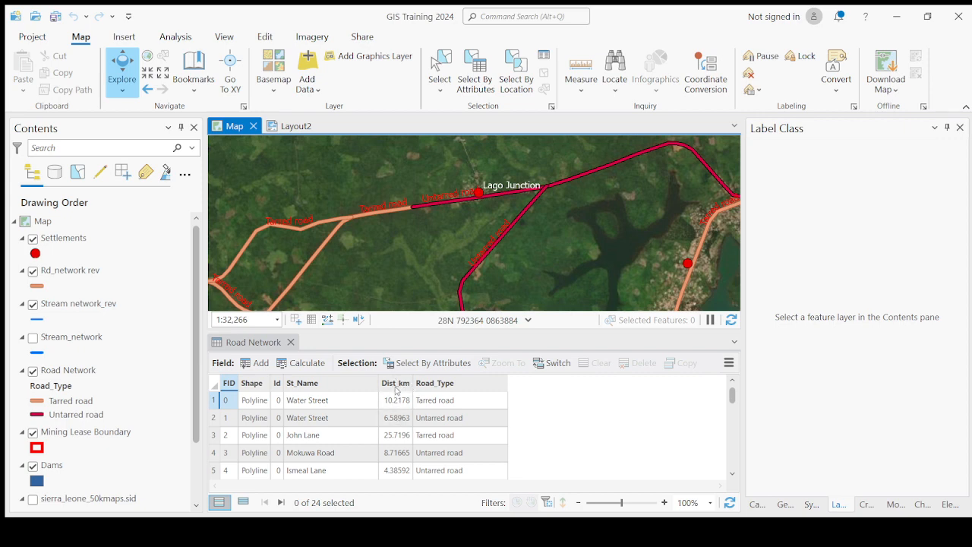
# Step: Recalculate the Road Network's Dist_km field in metres and close its attribute table
pyautogui.click(396, 383)
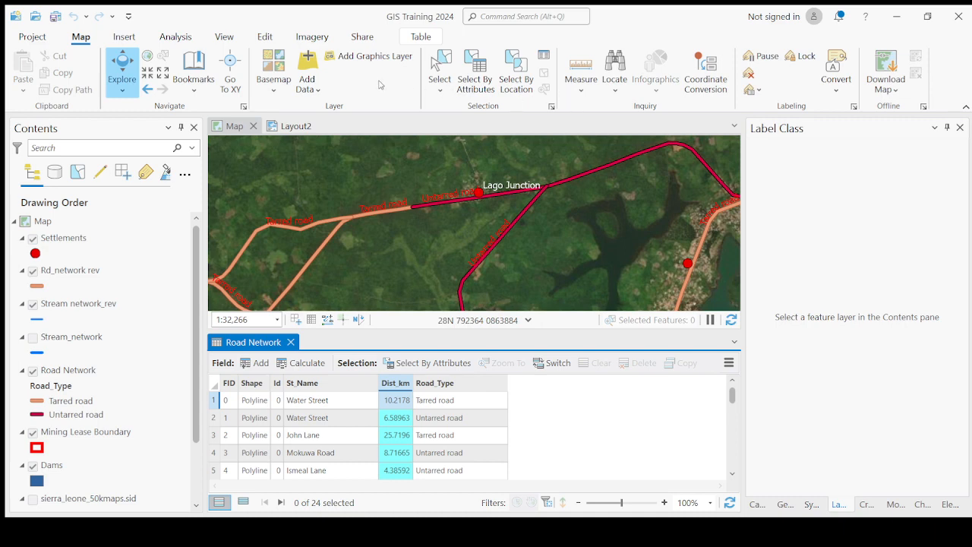
pyautogui.hotkey('ctrl', 's')
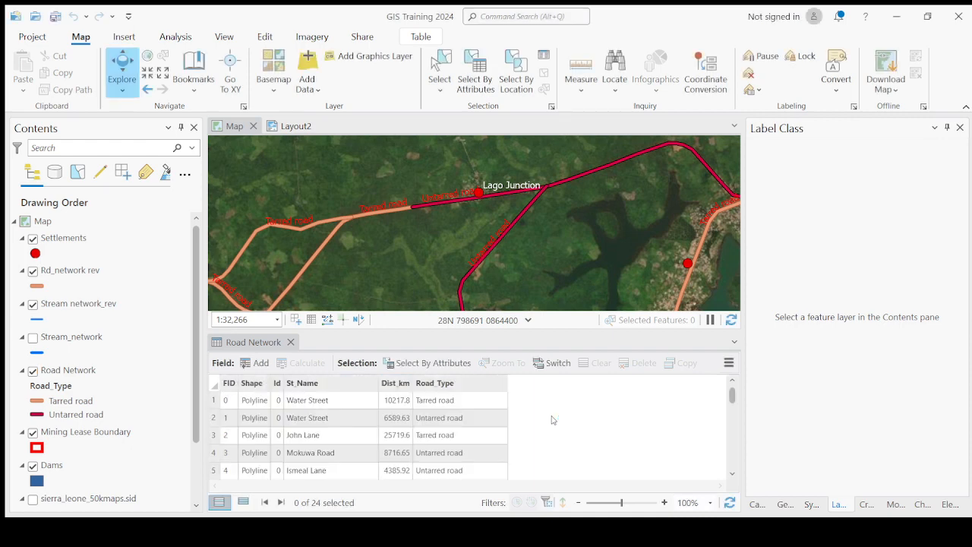
pyautogui.click(389, 404)
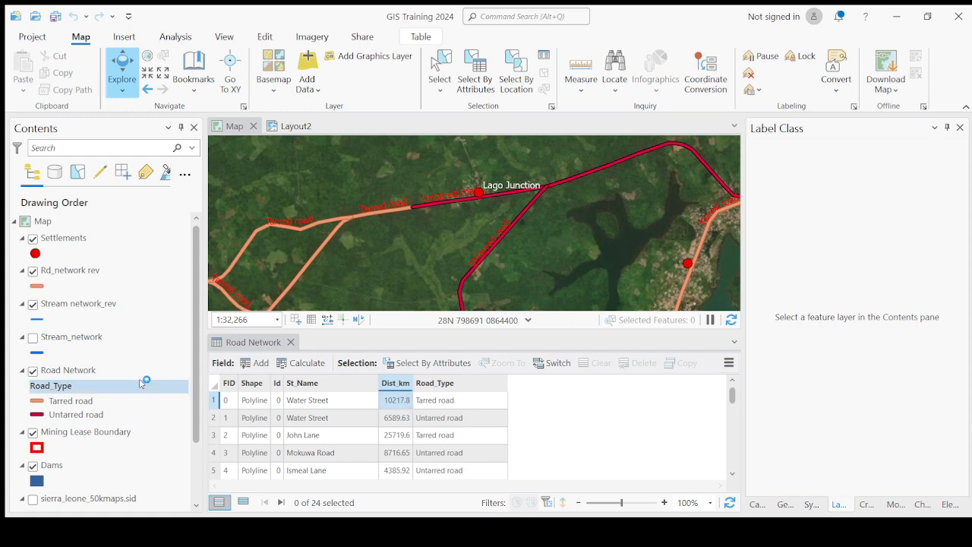
pyautogui.click(290, 342)
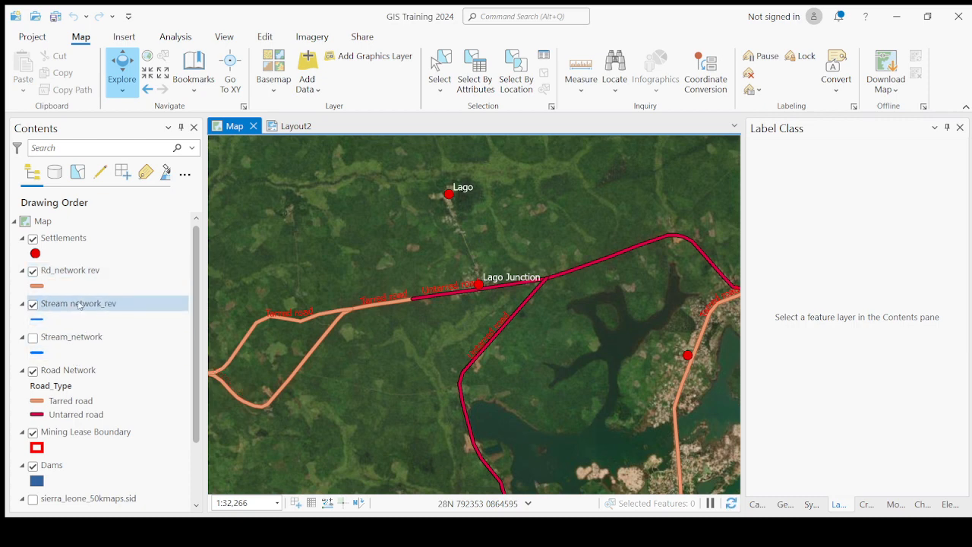
# Step: Open the Road Network attribute table and examine the two Water Street records on the map, one after the other
pyautogui.click(69, 371)
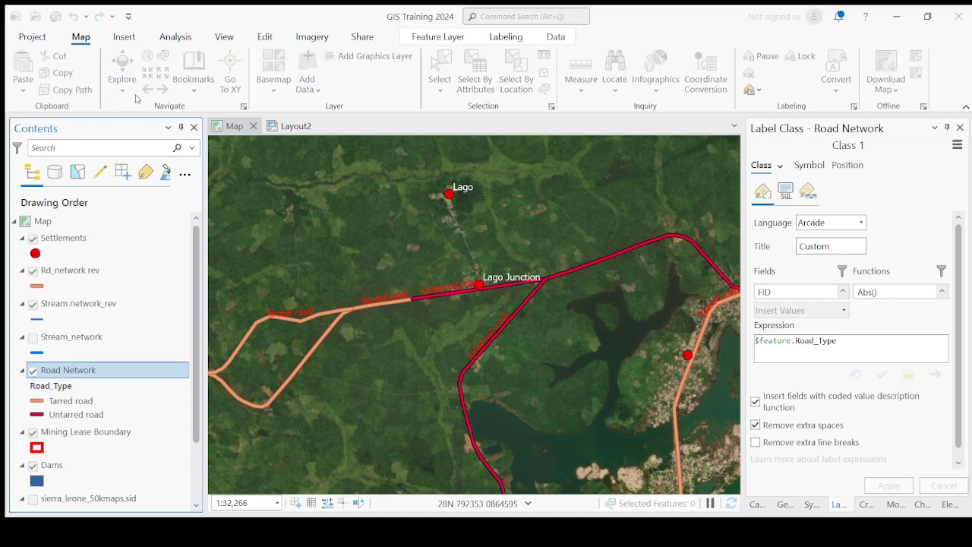
pyautogui.hotkey('ctrl', 't')
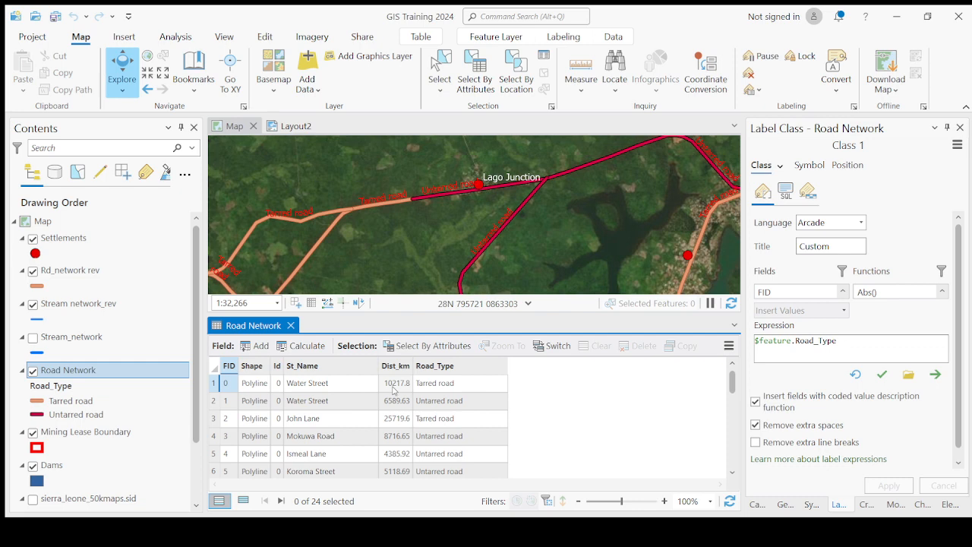
pyautogui.click(217, 386)
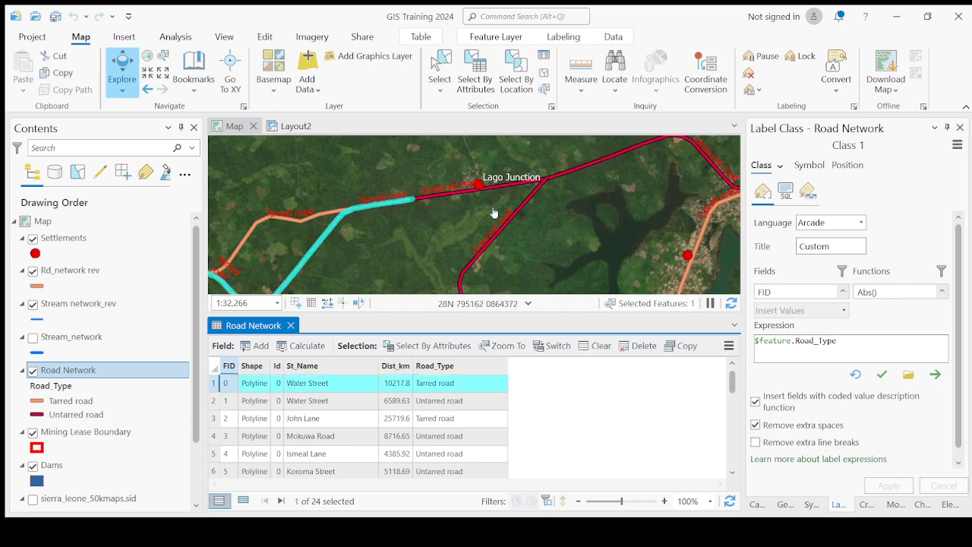
pyautogui.scroll(-2, 490, 218)
pyautogui.scroll(2, 403, 238)
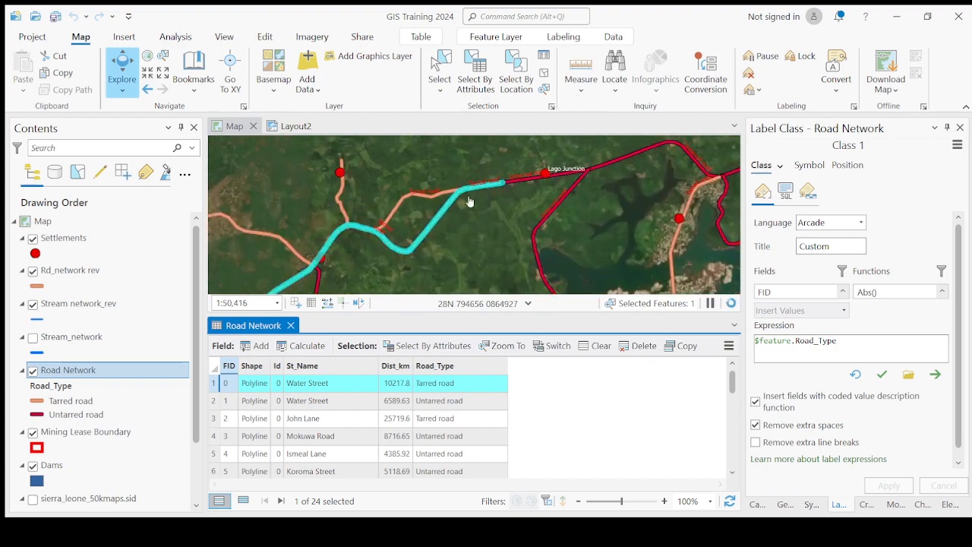
pyautogui.scroll(-4, 516, 227)
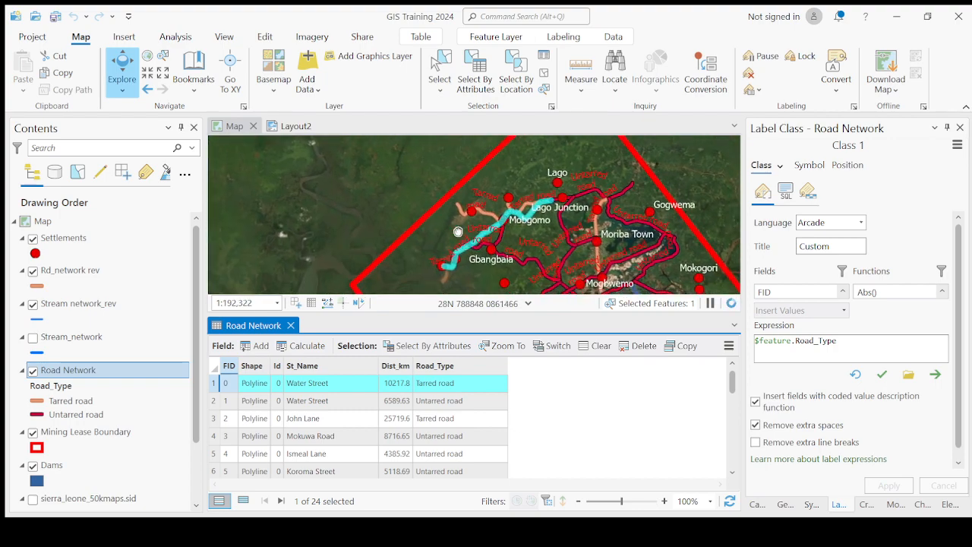
pyautogui.scroll(1, 505, 197)
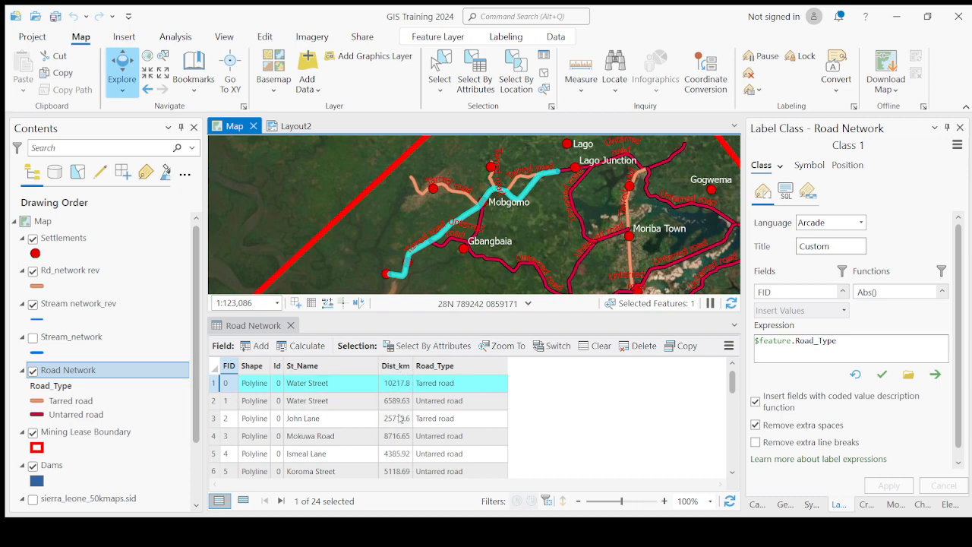
pyautogui.click(216, 402)
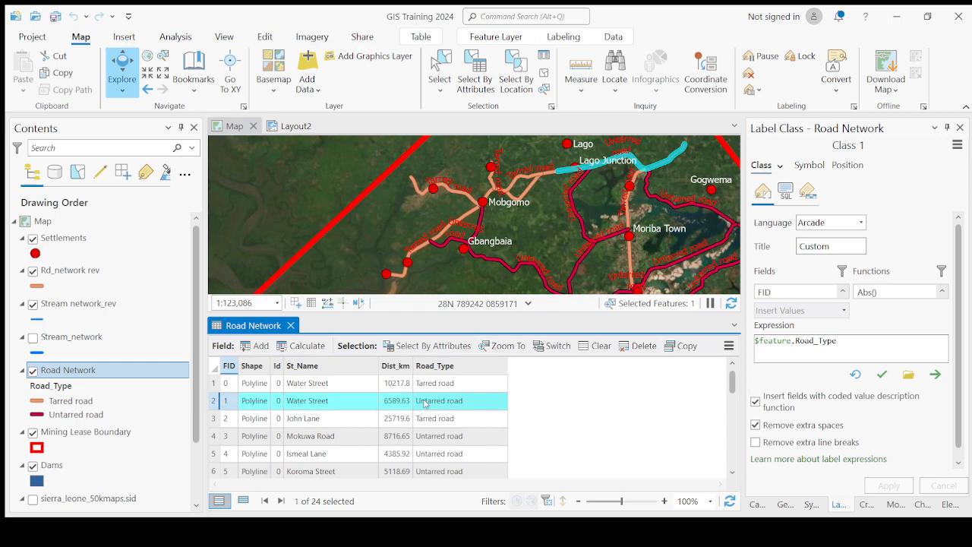
# Step: Review the Dist_km values through the whole Road Network table, with the tarred Water Street record selected
pyautogui.click(399, 366)
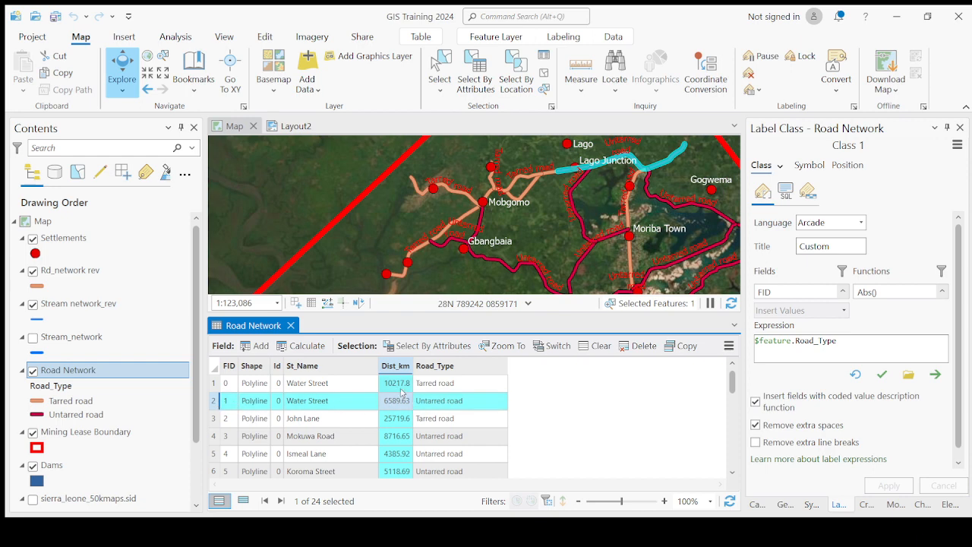
pyautogui.scroll(-7, 393, 411)
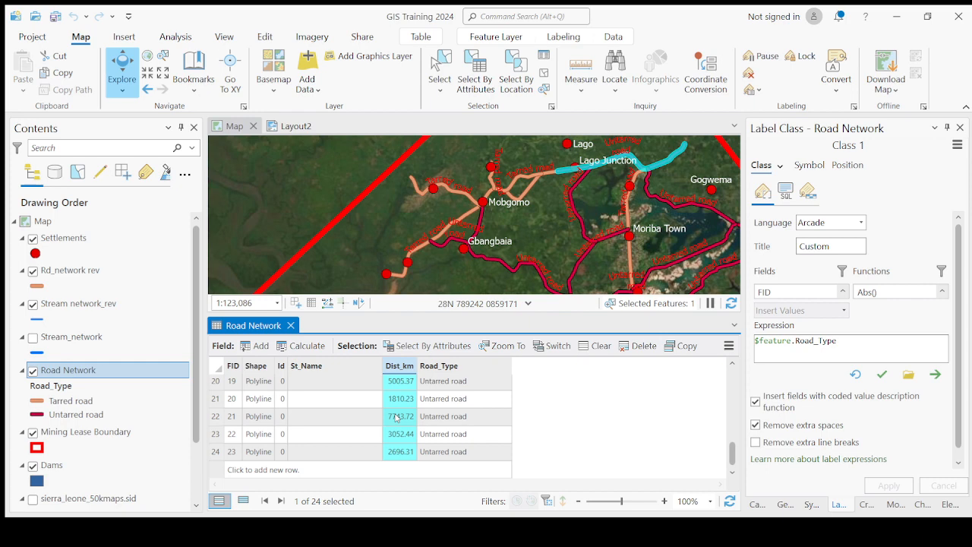
pyautogui.scroll(7, 396, 417)
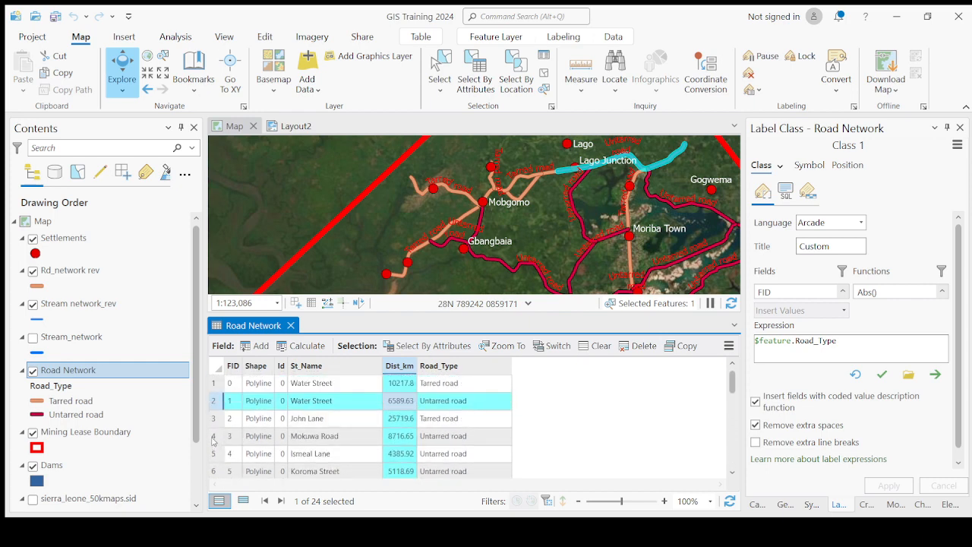
pyautogui.click(217, 384)
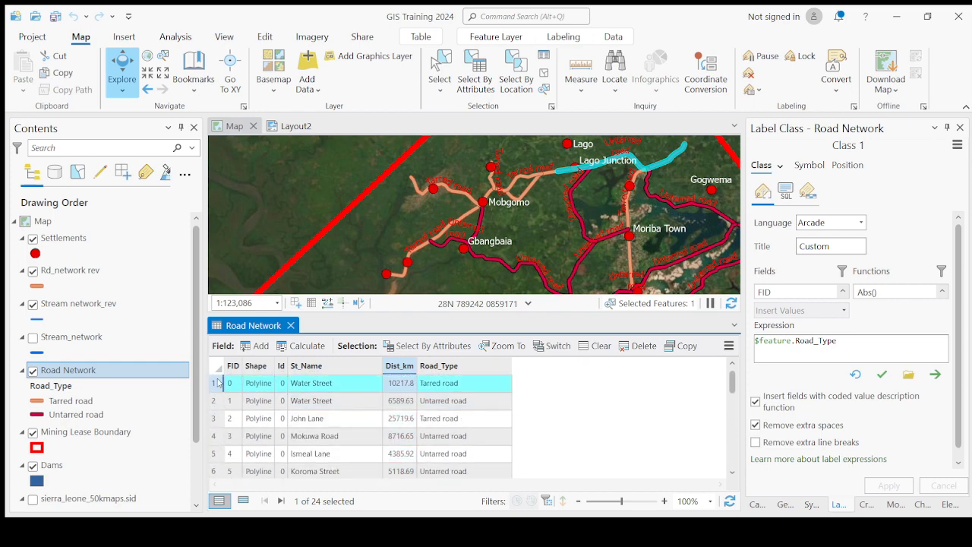
pyautogui.click(400, 366)
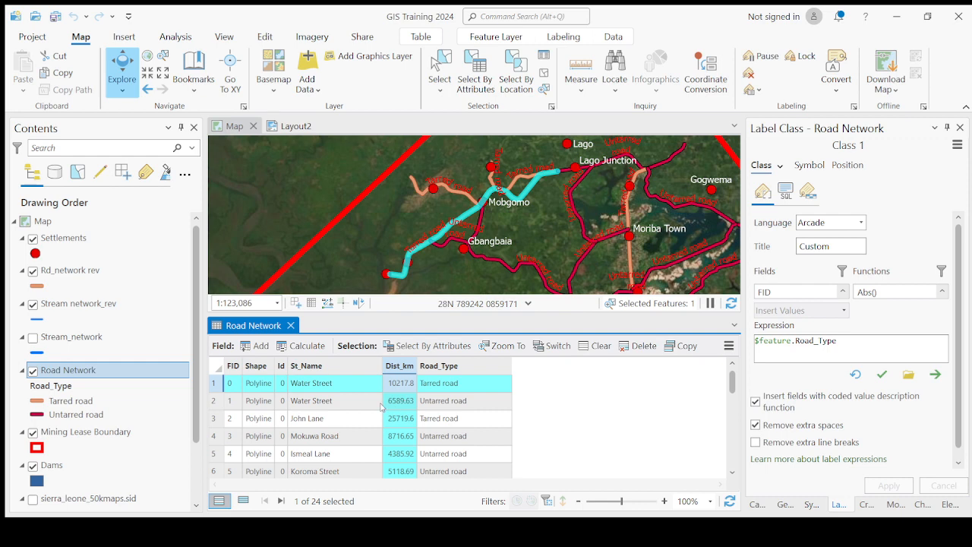
pyautogui.scroll(-2, 396, 441)
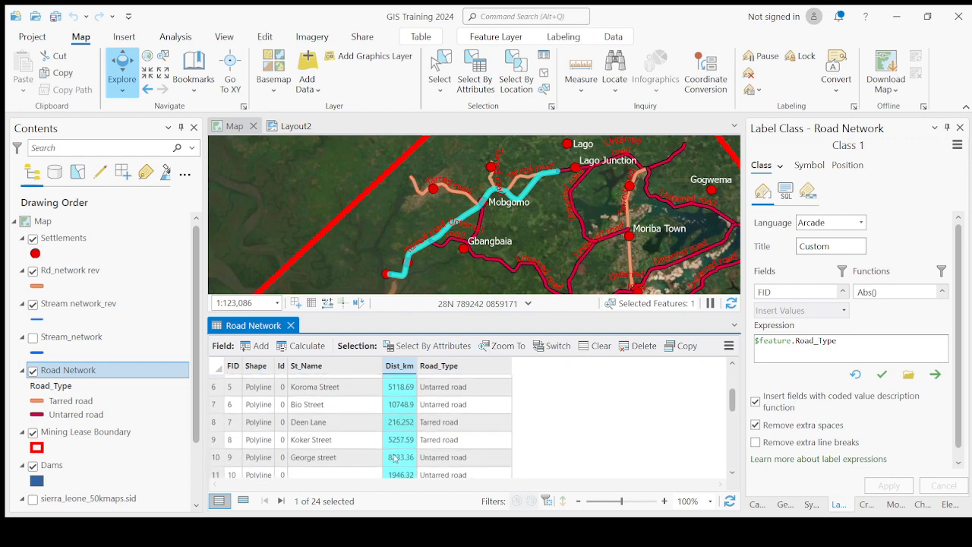
pyautogui.scroll(-5, 395, 458)
pyautogui.scroll(7, 397, 434)
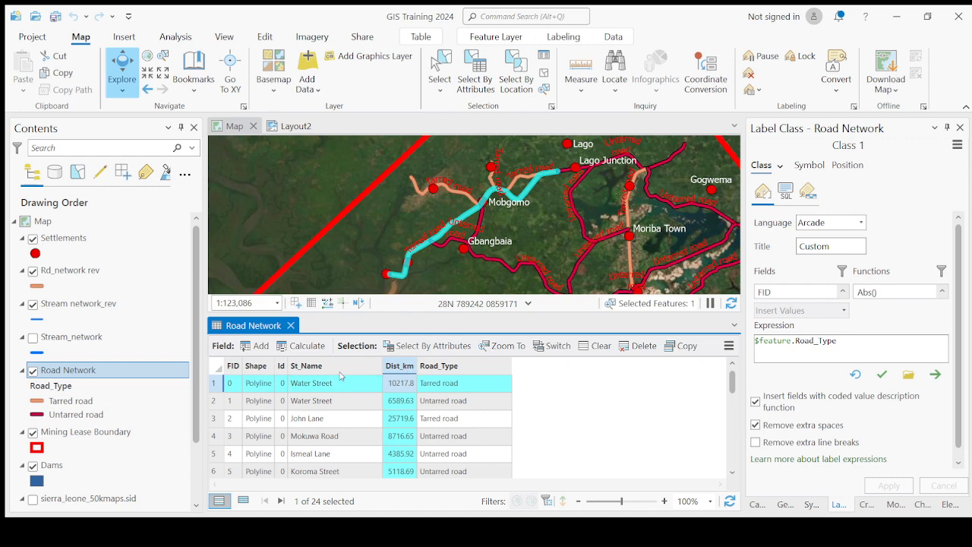
# Step: Clear the record selection, recalculate the Dist_km field in kilometres, and close the Road Network table
pyautogui.click(216, 367)
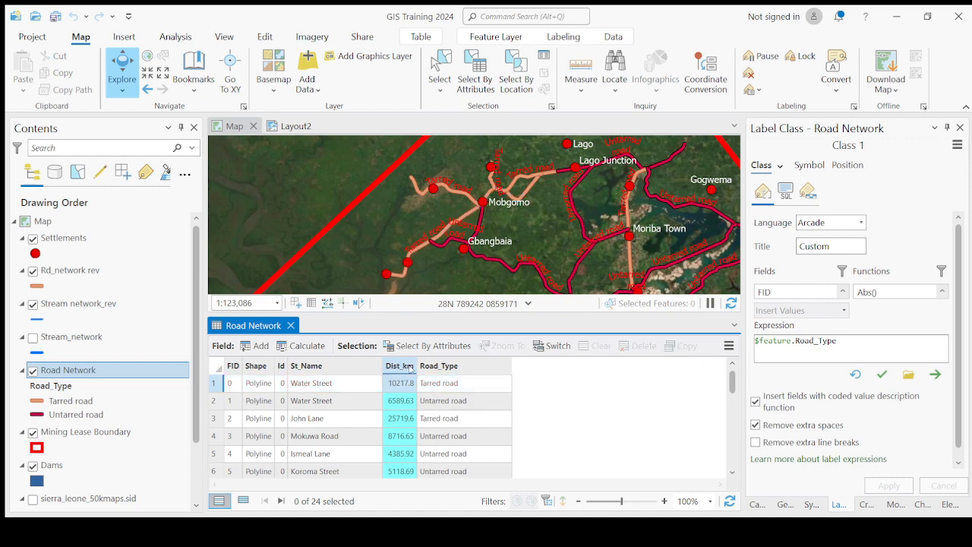
pyautogui.click(445, 367)
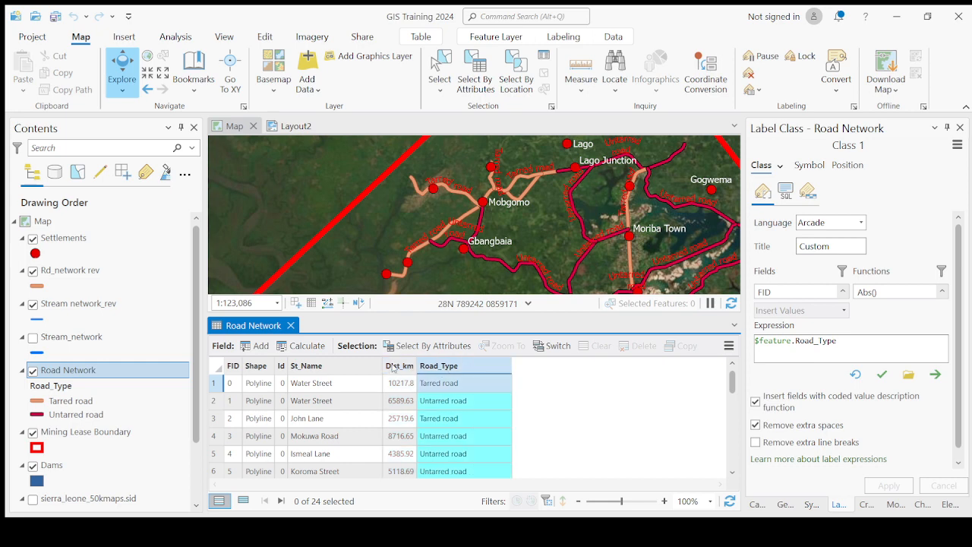
pyautogui.click(393, 367)
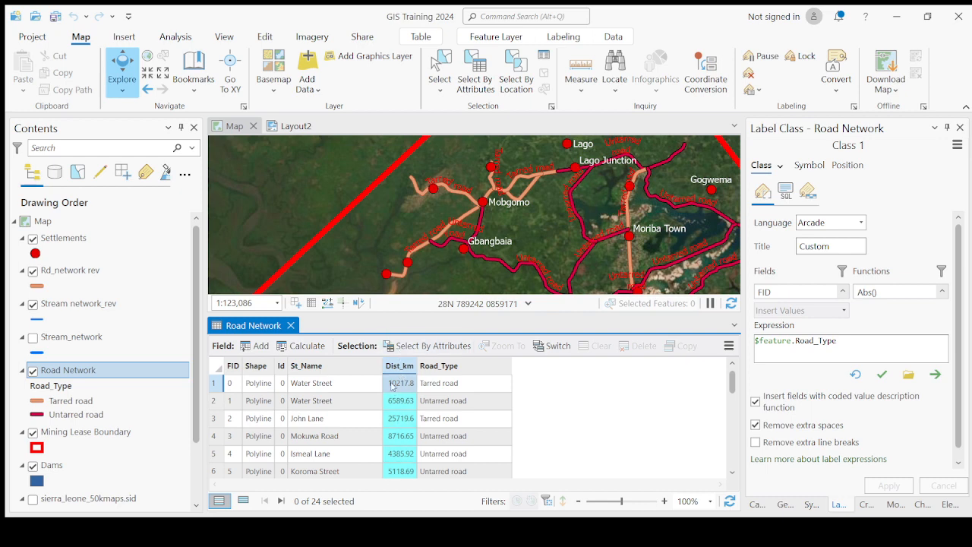
pyautogui.scroll(-5, 395, 410)
pyautogui.scroll(5, 398, 448)
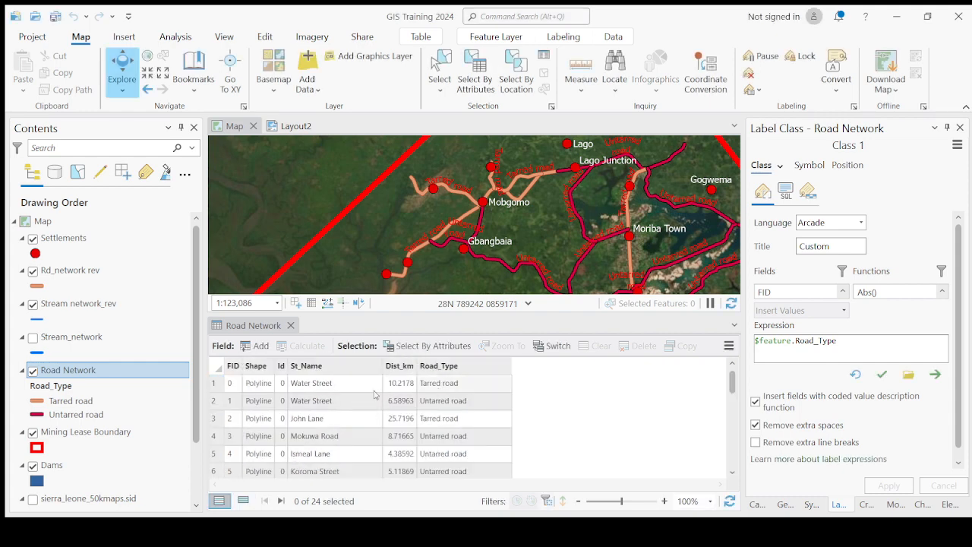
pyautogui.click(291, 325)
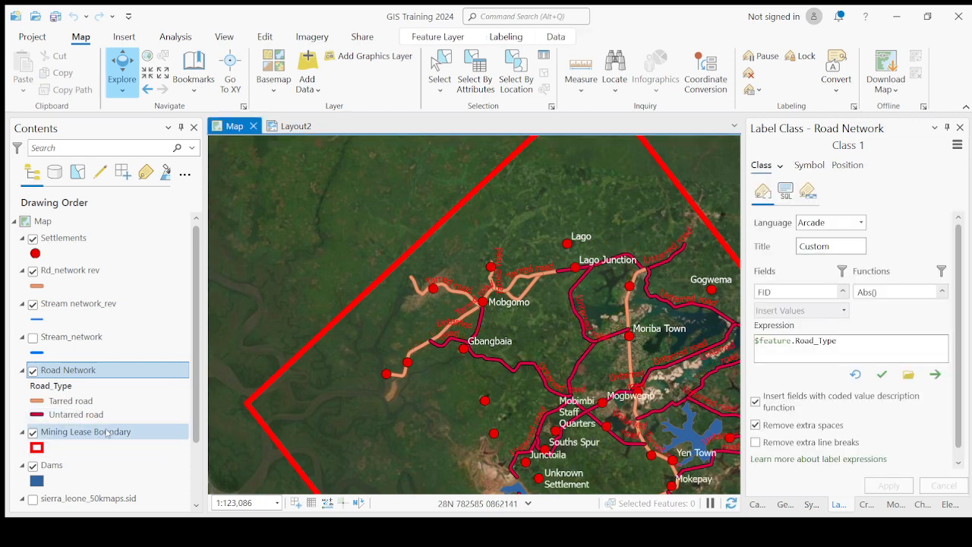
# Step: Open the attribute table of the Mining Lease Boundary layer with the whole lease area in view
pyautogui.click(107, 433)
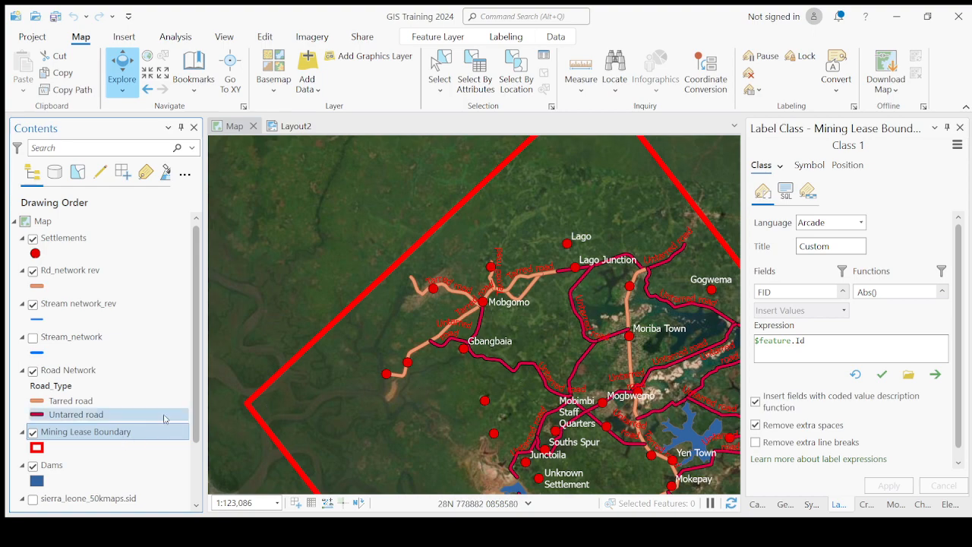
pyautogui.scroll(-4, 386, 306)
pyautogui.moveTo(513, 390); pyautogui.dragTo(501, 306)
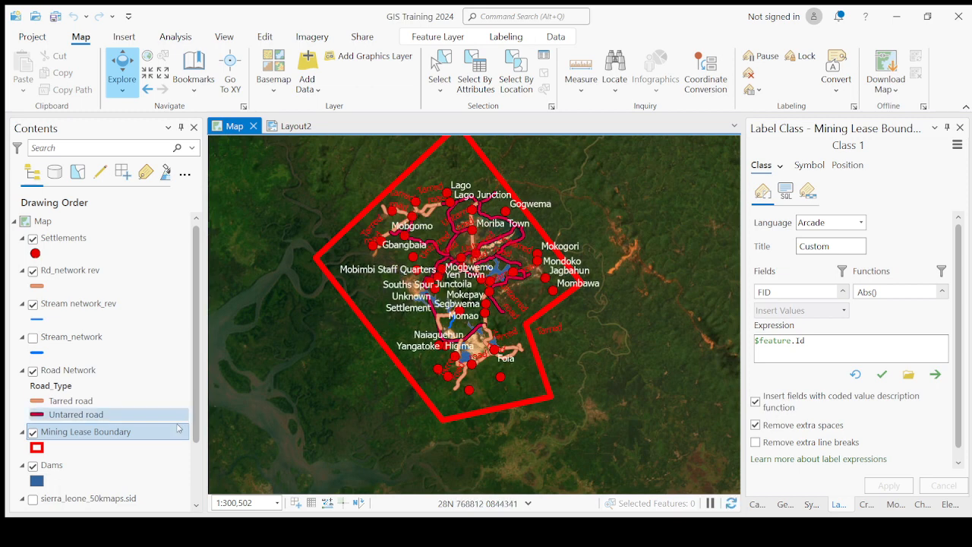
pyautogui.click(101, 435)
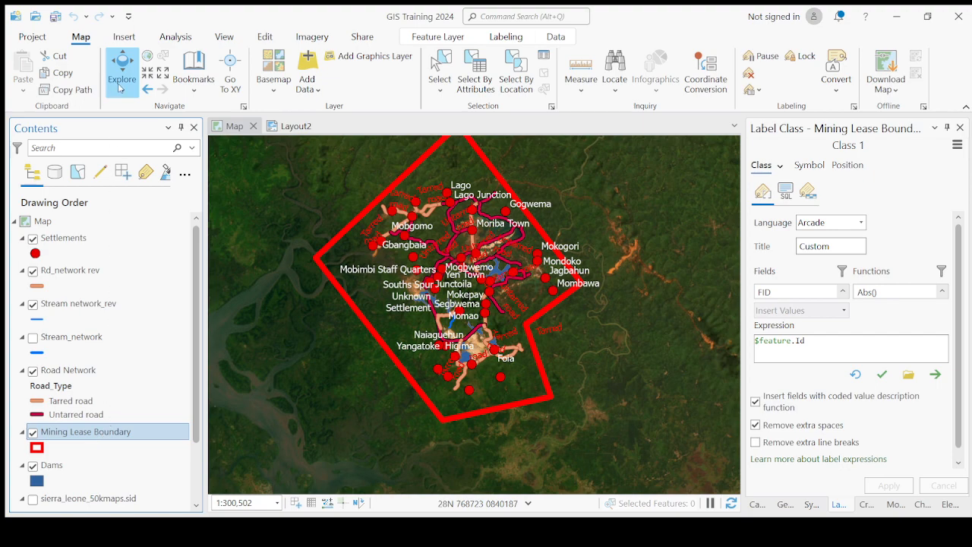
pyautogui.hotkey('ctrl', 't')
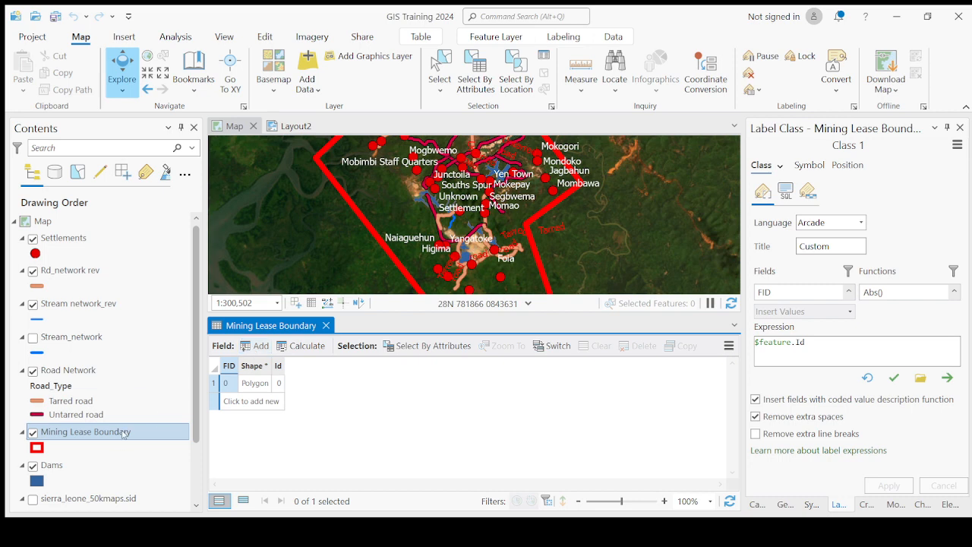
# Step: Add a new field named Area_Sqkm to the Mining Lease Boundary layer
pyautogui.click(259, 346)
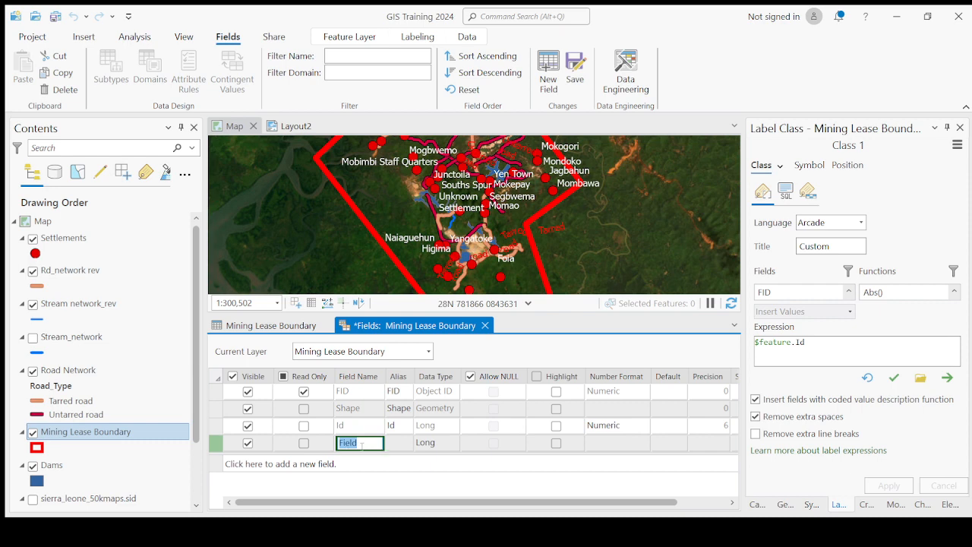
pyautogui.write('Area_Sqkm')
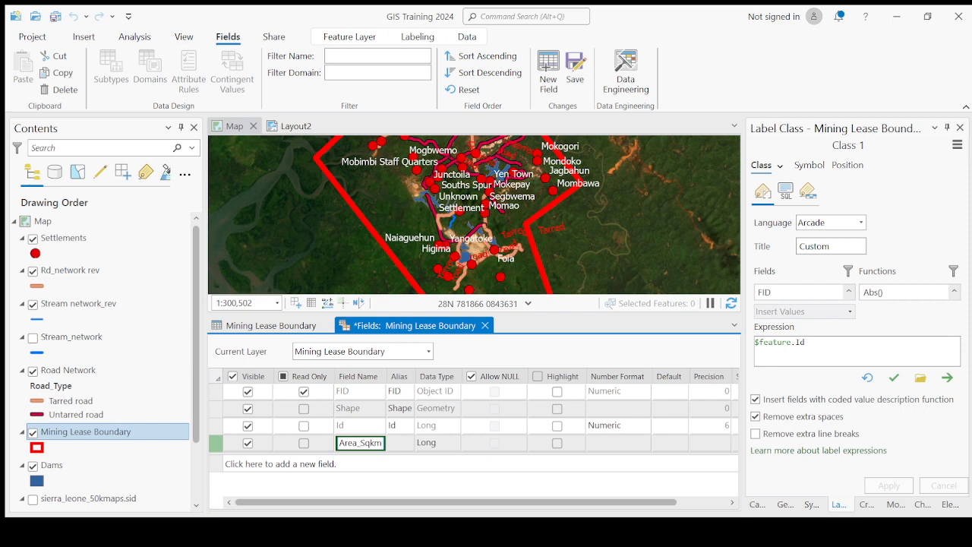
pyautogui.press('Return')
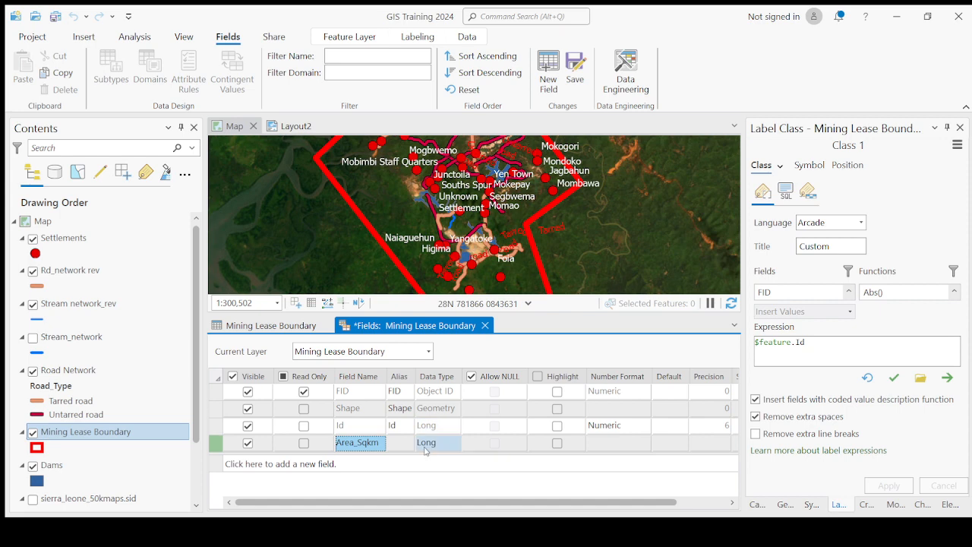
# Step: Set the data type of the Area_Sqkm field to Float, save the field changes, and close the field design view
pyautogui.click(426, 451)
pyautogui.click(439, 449)
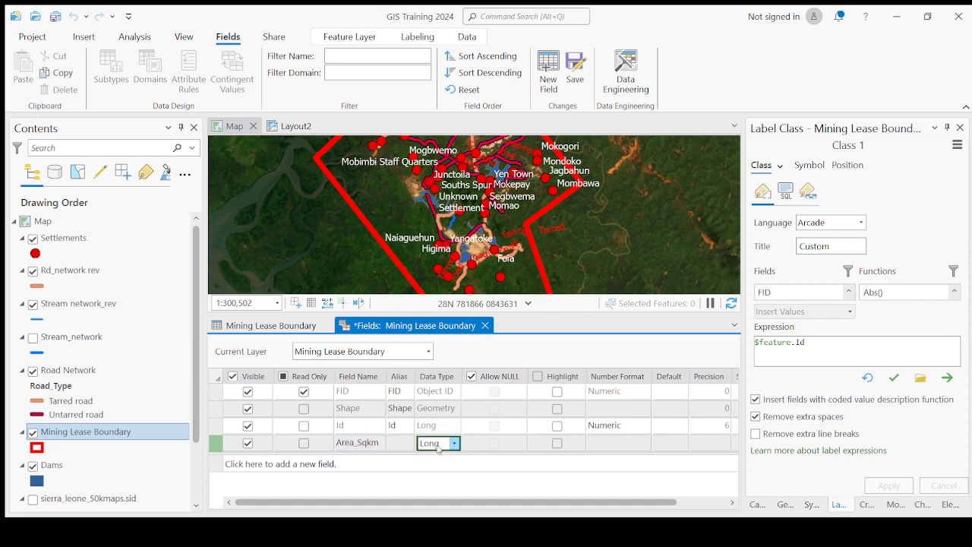
pyautogui.click(434, 488)
pyautogui.click(444, 444)
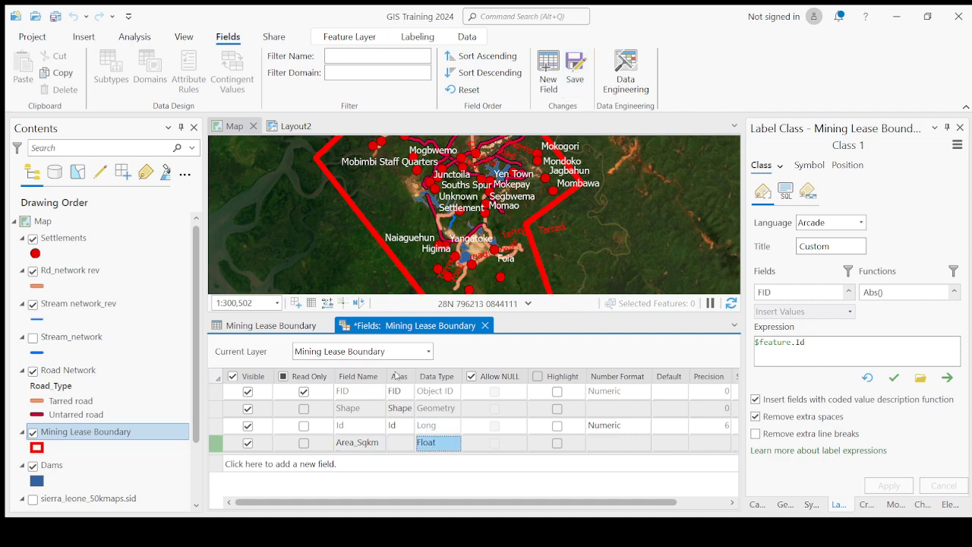
pyautogui.click(577, 68)
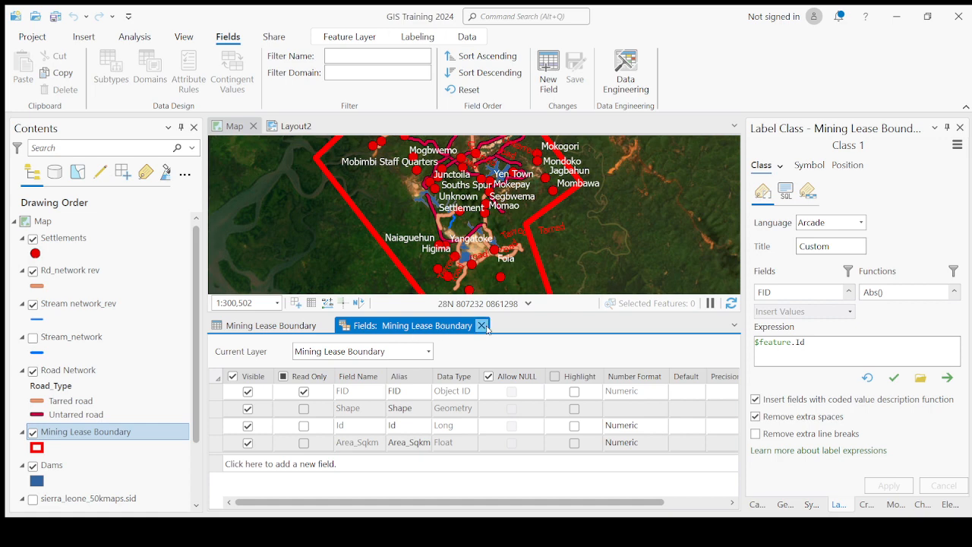
pyautogui.click(481, 325)
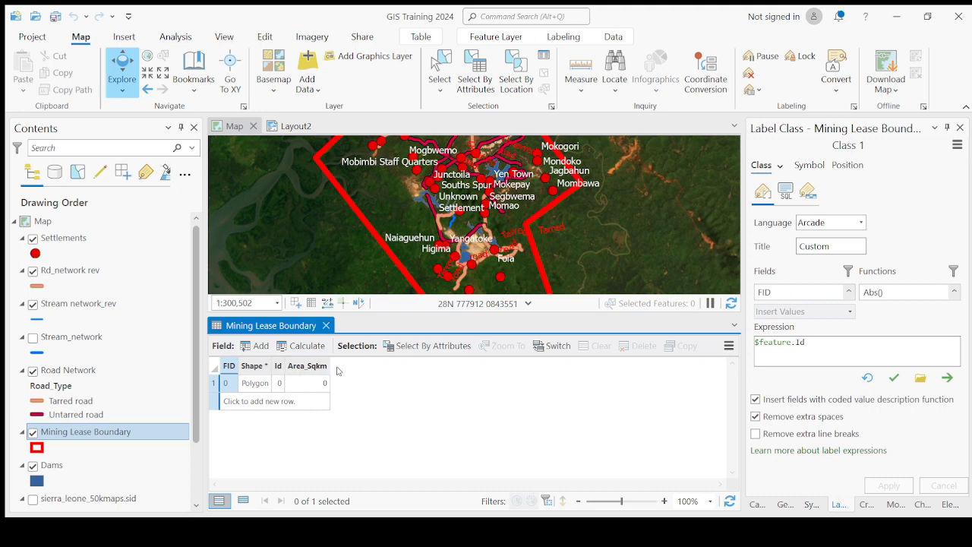
# Step: Calculate the lease area in square kilometres into the Area_Sqkm field and check its record against the whole boundary on the map
pyautogui.click(309, 367)
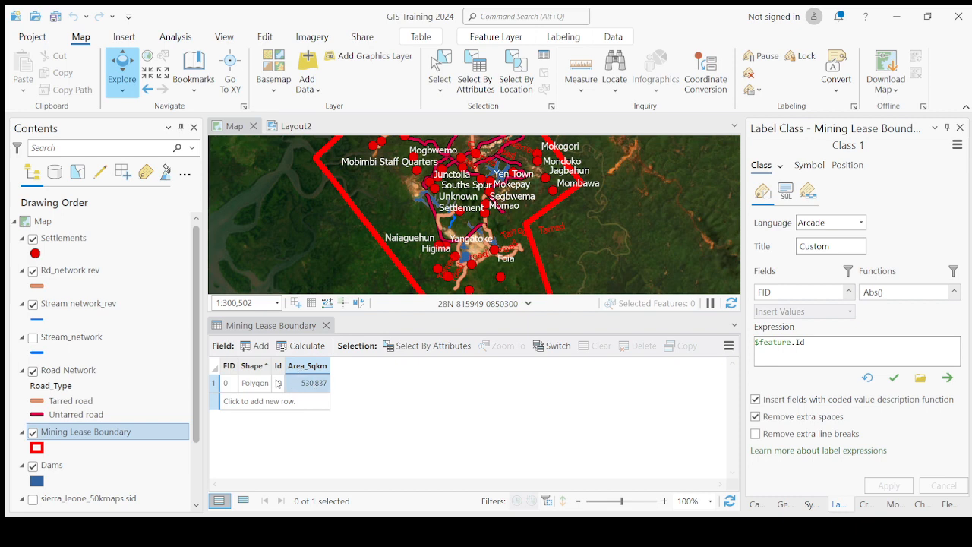
pyautogui.click(216, 384)
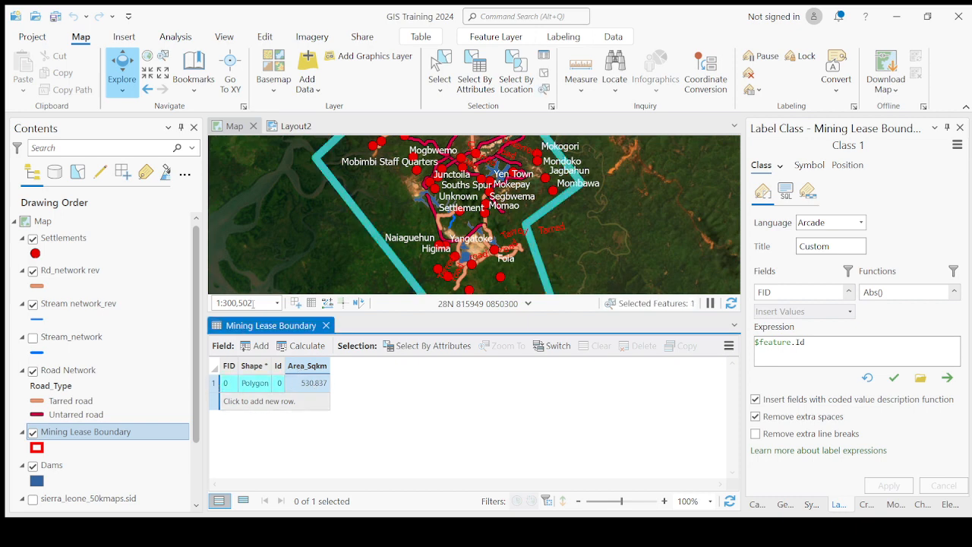
pyautogui.scroll(-2, 428, 255)
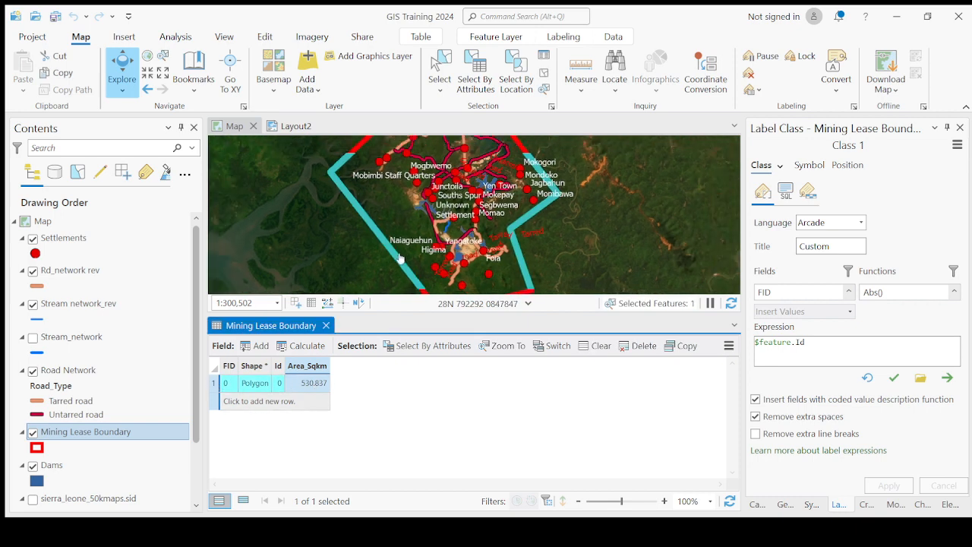
pyautogui.click(214, 385)
pyautogui.click(215, 385)
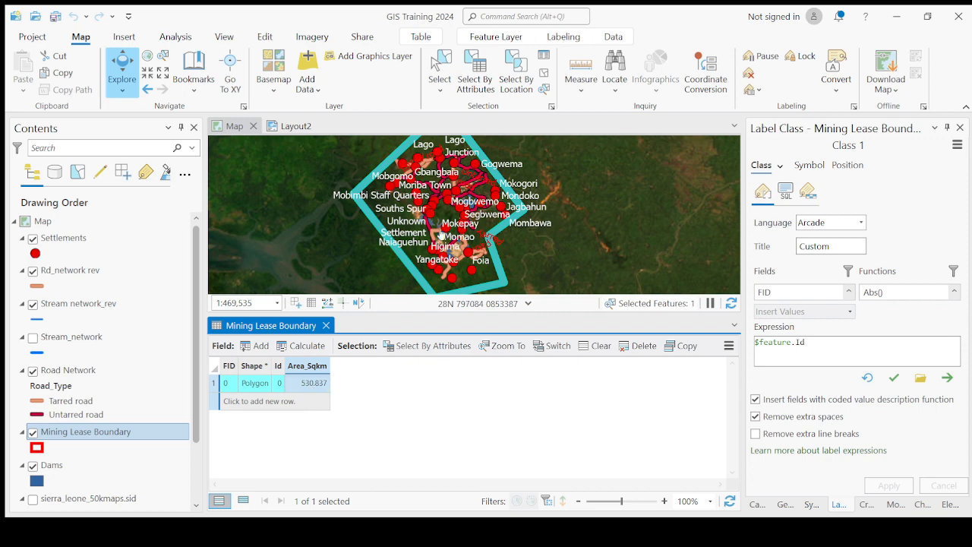
pyautogui.click(214, 369)
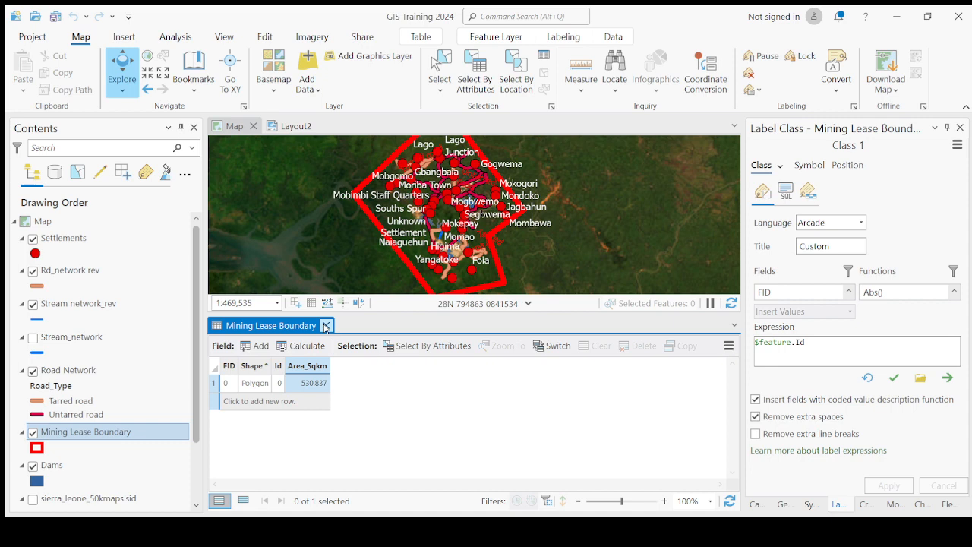
# Step: Close and reopen the Mining Lease Boundary attribute table and highlight its Area_Sqkm column
pyautogui.click(326, 327)
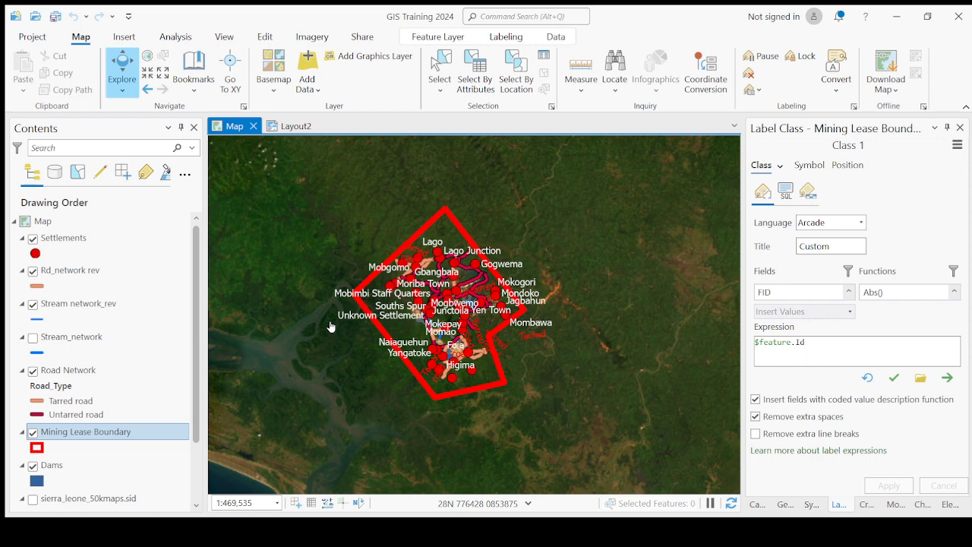
pyautogui.click(136, 437)
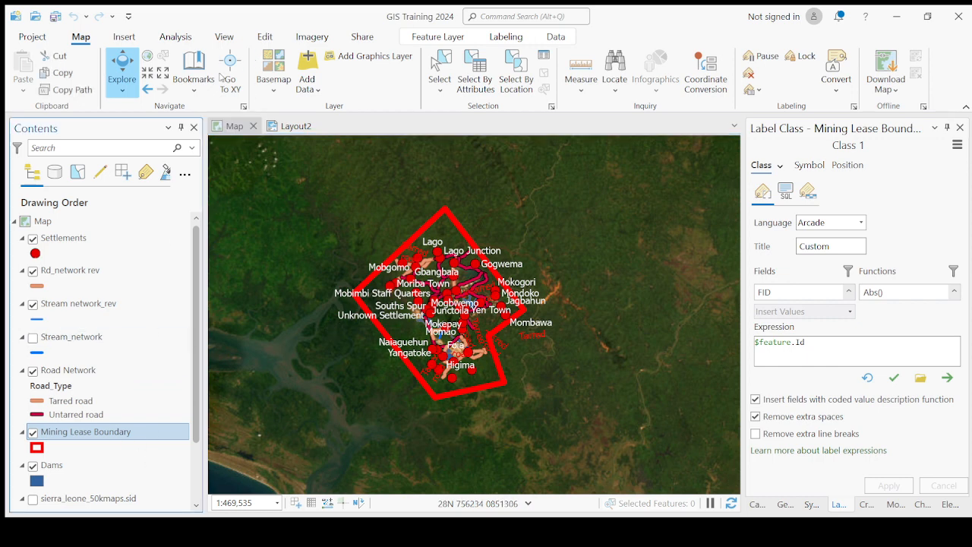
pyautogui.hotkey('ctrl', 't')
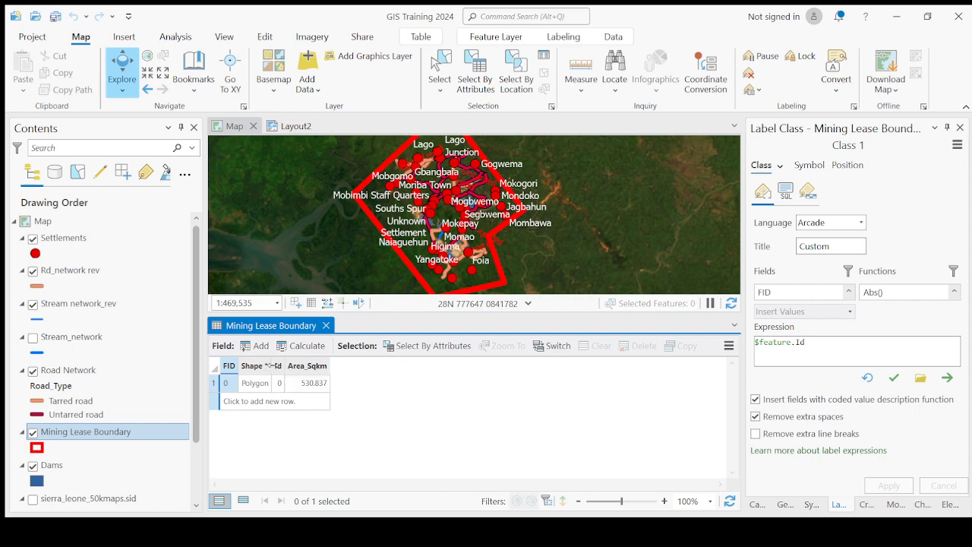
pyautogui.moveTo(278, 368); pyautogui.dragTo(300, 370)
pyautogui.click(300, 370)
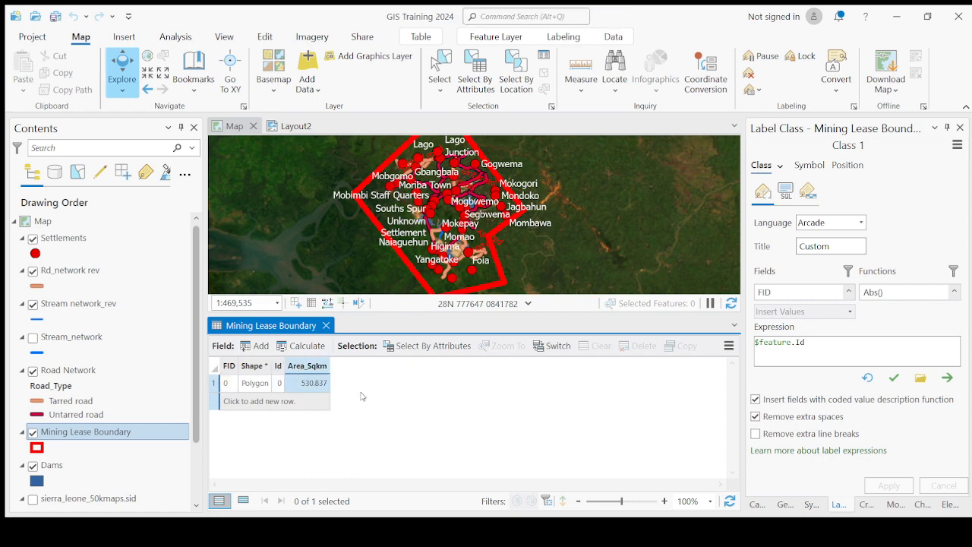
# Step: Select the lease polygon's record to highlight its boundary on the map, and clear the selection
pyautogui.click(218, 386)
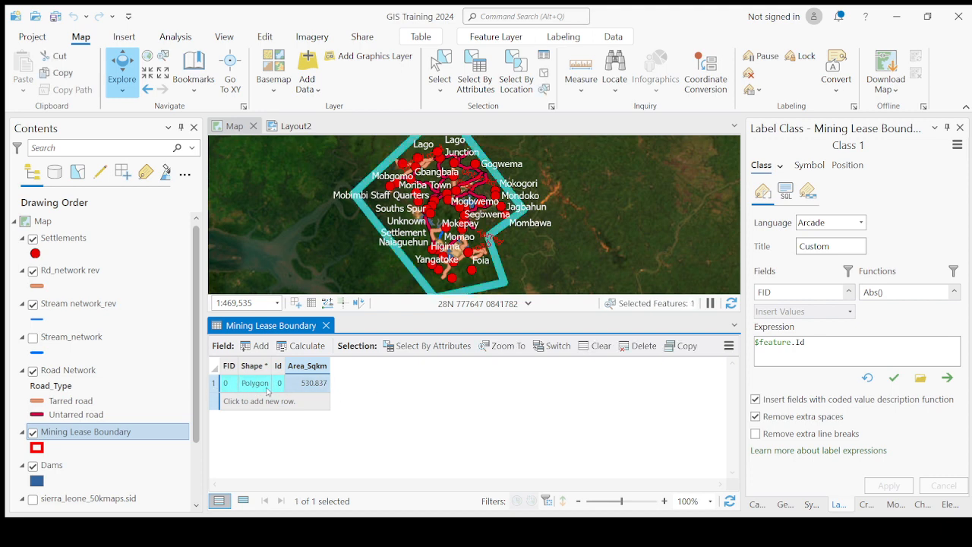
pyautogui.click(214, 368)
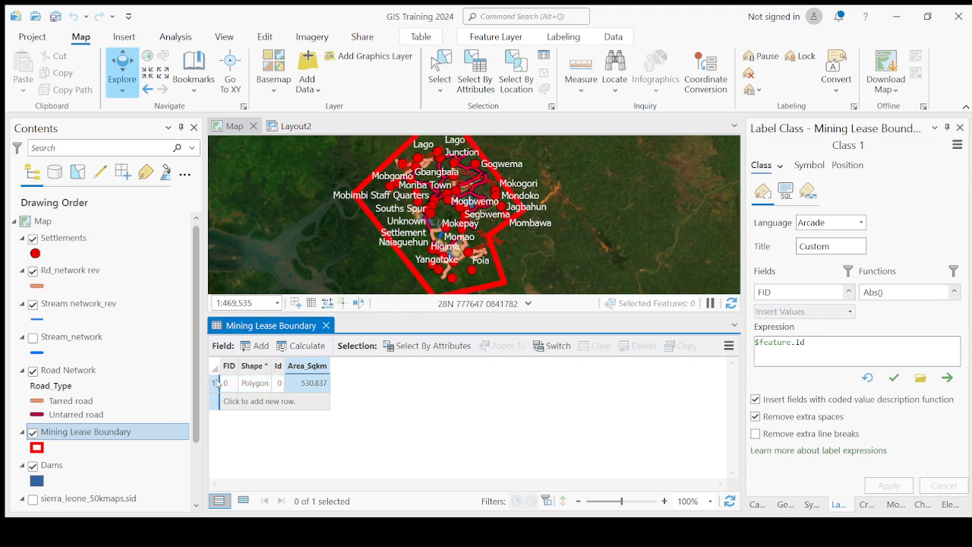
pyautogui.click(217, 385)
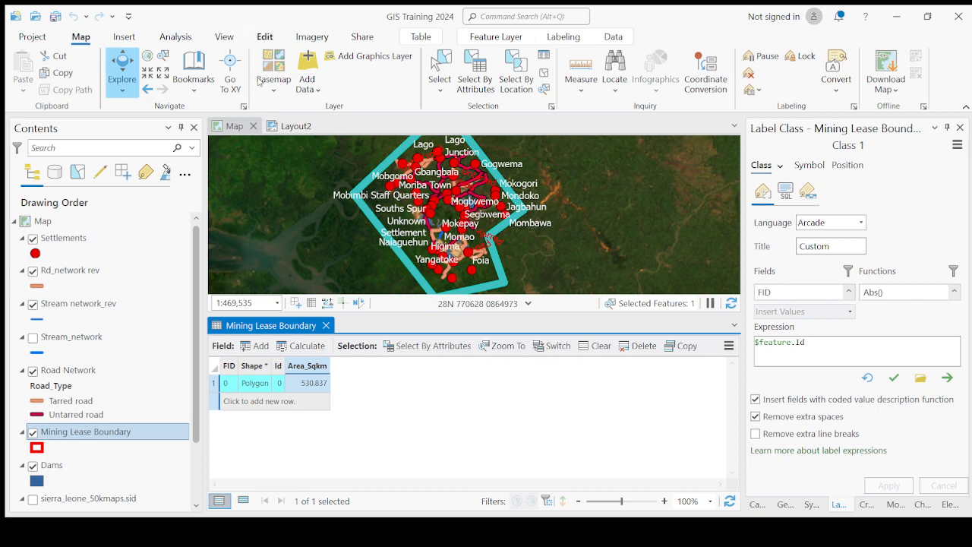
pyautogui.click(264, 38)
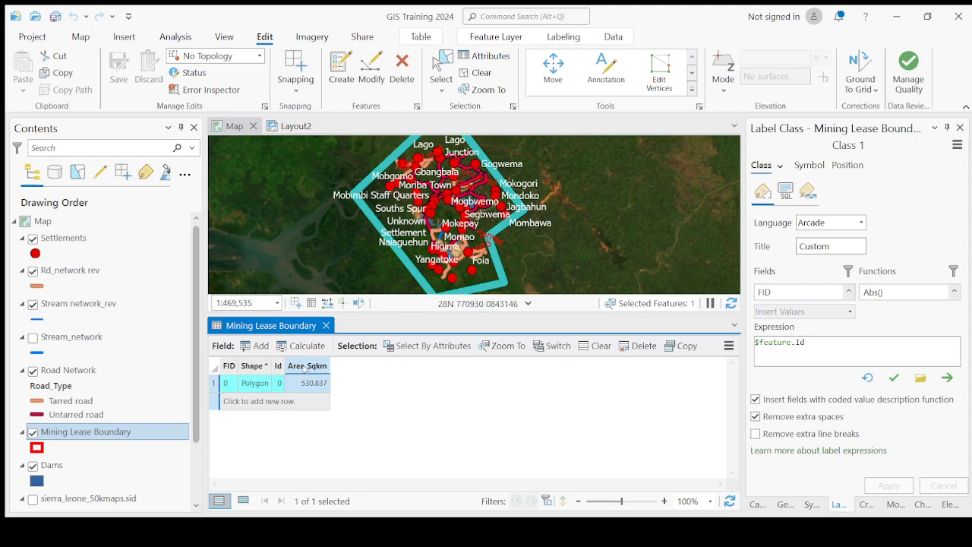
pyautogui.click(218, 370)
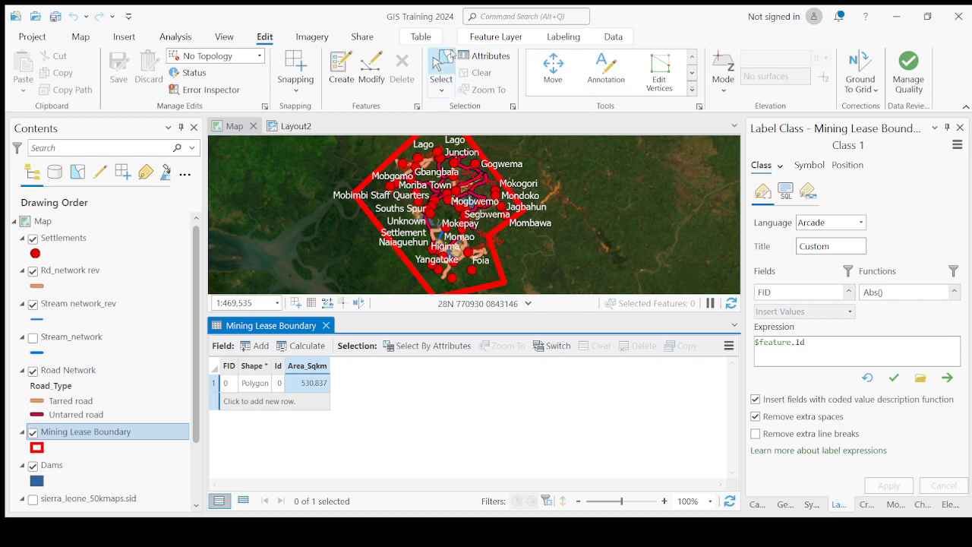
pyautogui.click(532, 32)
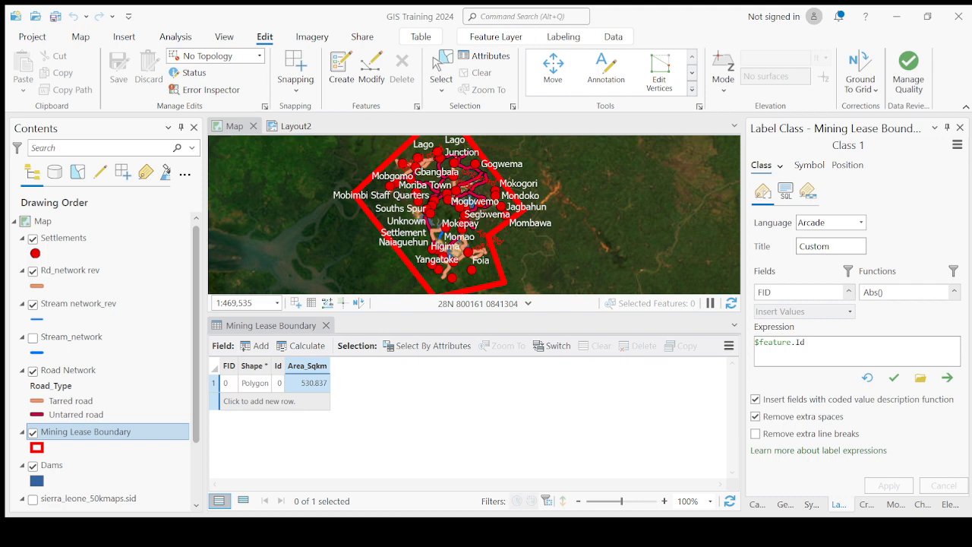
# Step: Recalculate the Area_Sqkm field in square kilometres and close the Mining Lease Boundary table
pyautogui.click(313, 371)
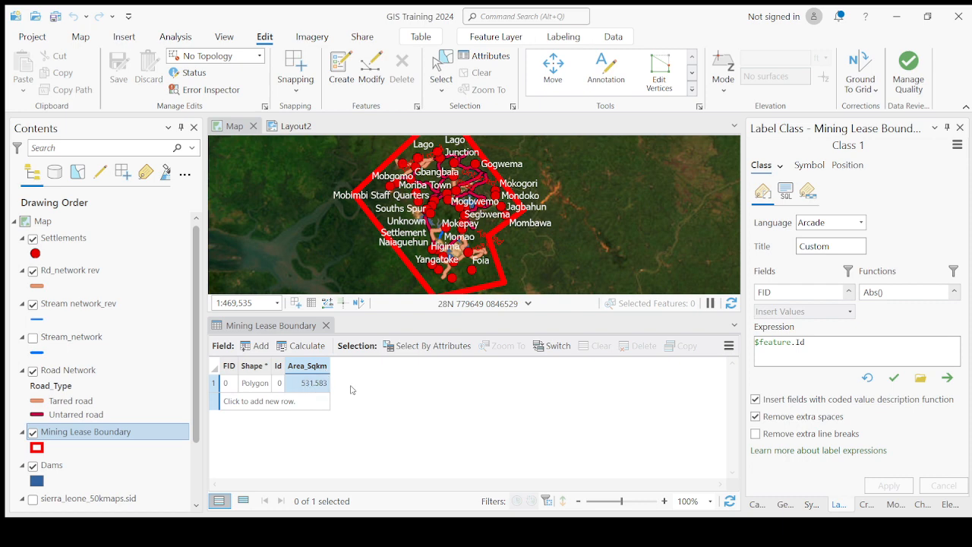
pyautogui.click(292, 450)
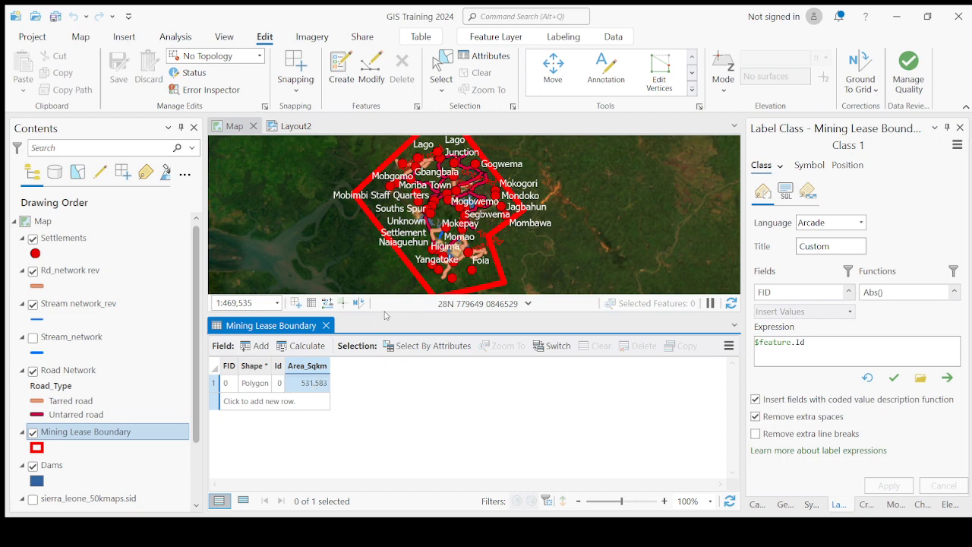
pyautogui.moveTo(382, 315); pyautogui.dragTo(382, 359)
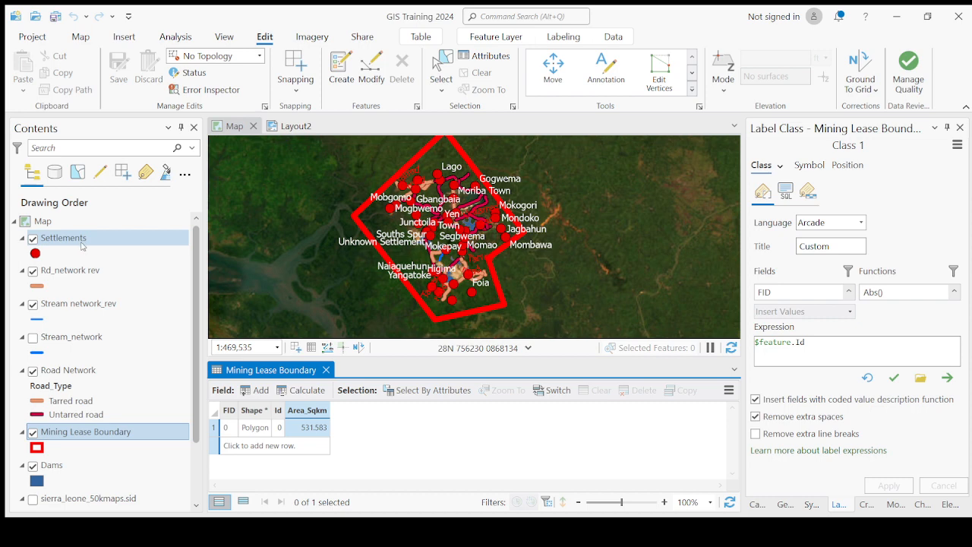
pyautogui.click(326, 370)
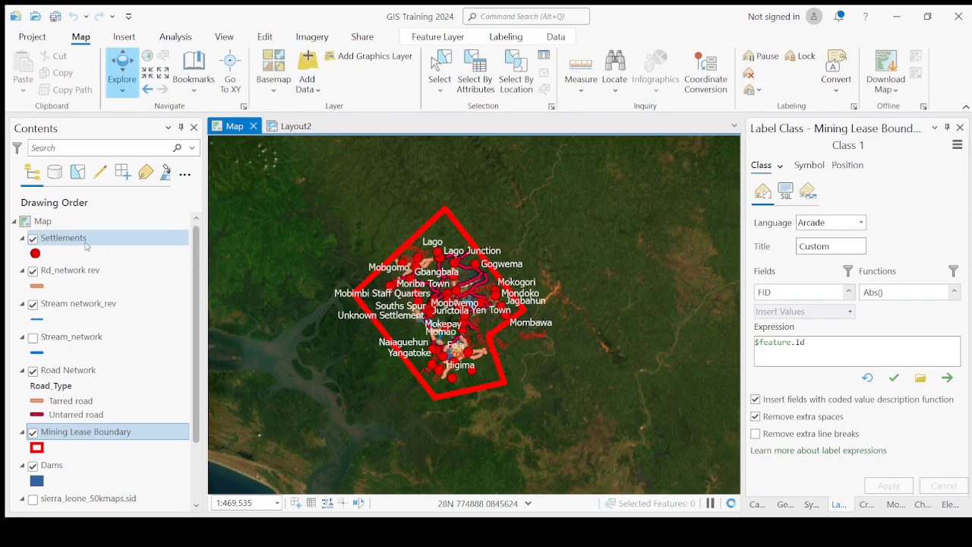
# Step: Open the attribute table of the Settlements layer and recalculate the point coordinates in the XCoor and YCoor fields
pyautogui.click(87, 241)
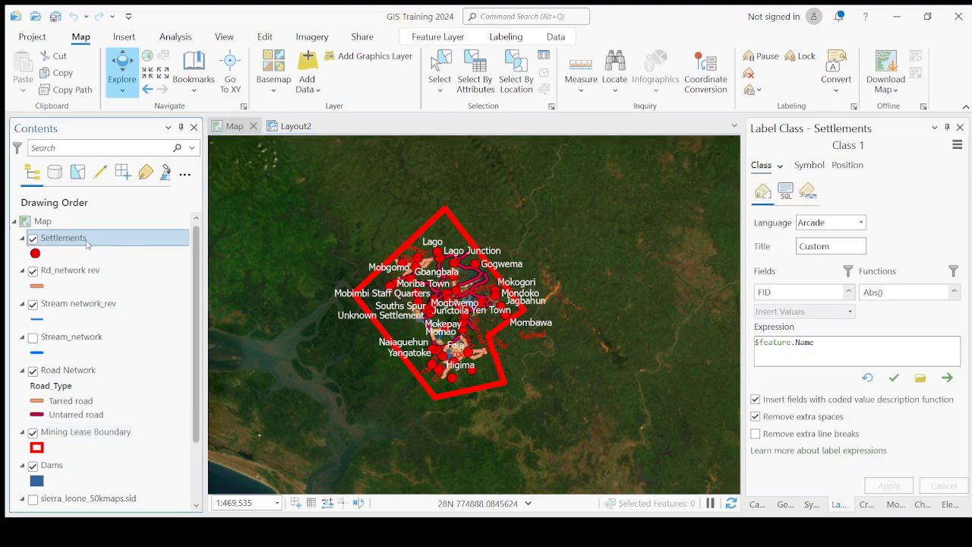
pyautogui.hotkey('ctrl', 't')
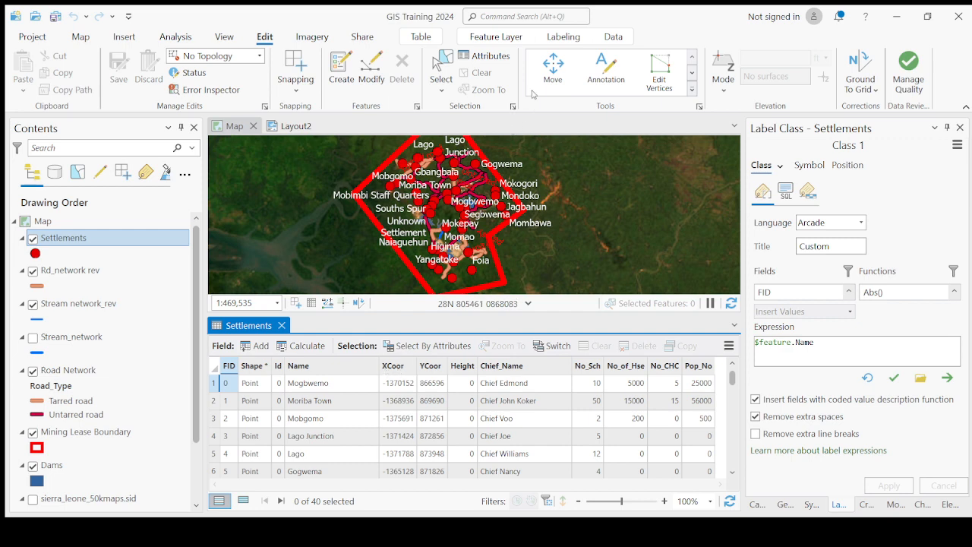
pyautogui.click(399, 369)
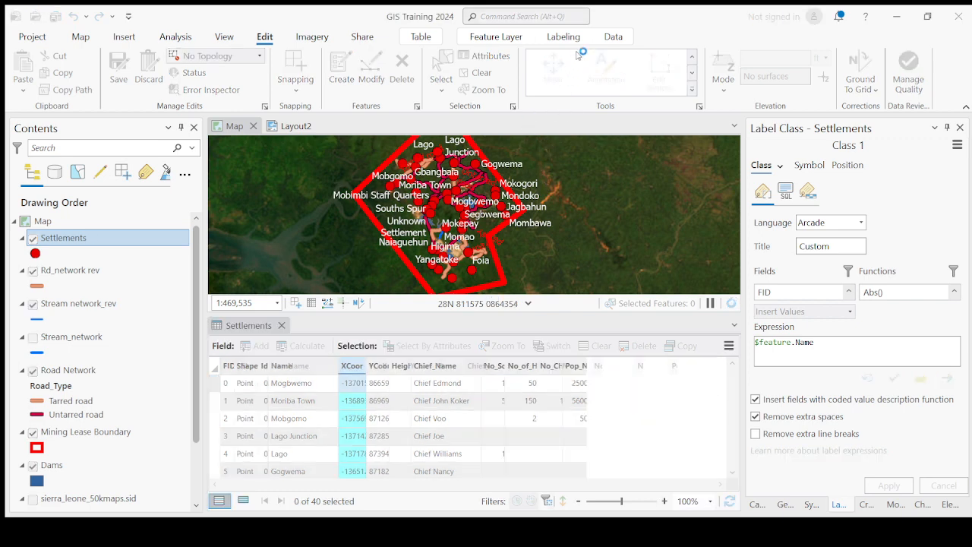
pyautogui.click(394, 366)
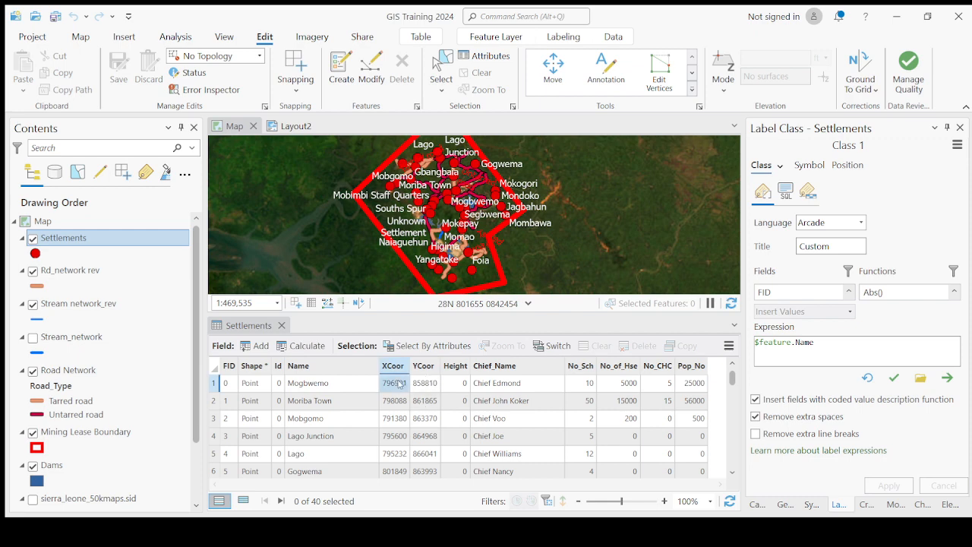